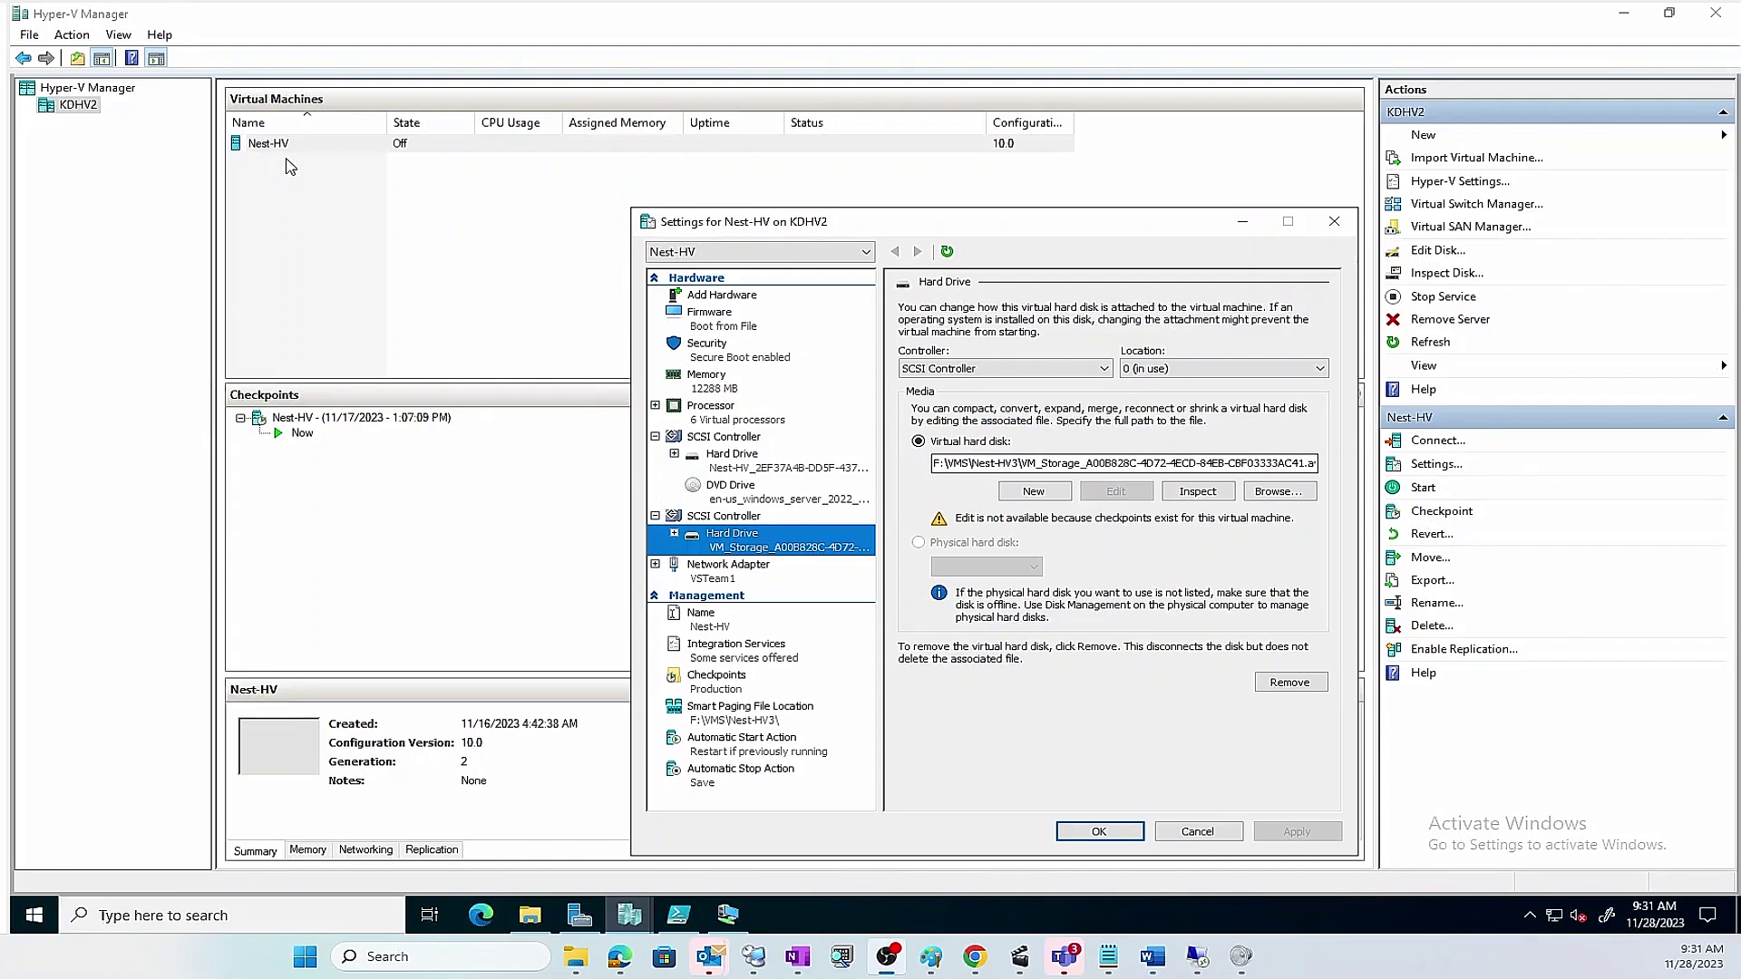
- Review Nest-HV's memory and second SCSI hard drive settings, then leave the Settings window
{"action": "left_click", "coordinate": [959, 225]}
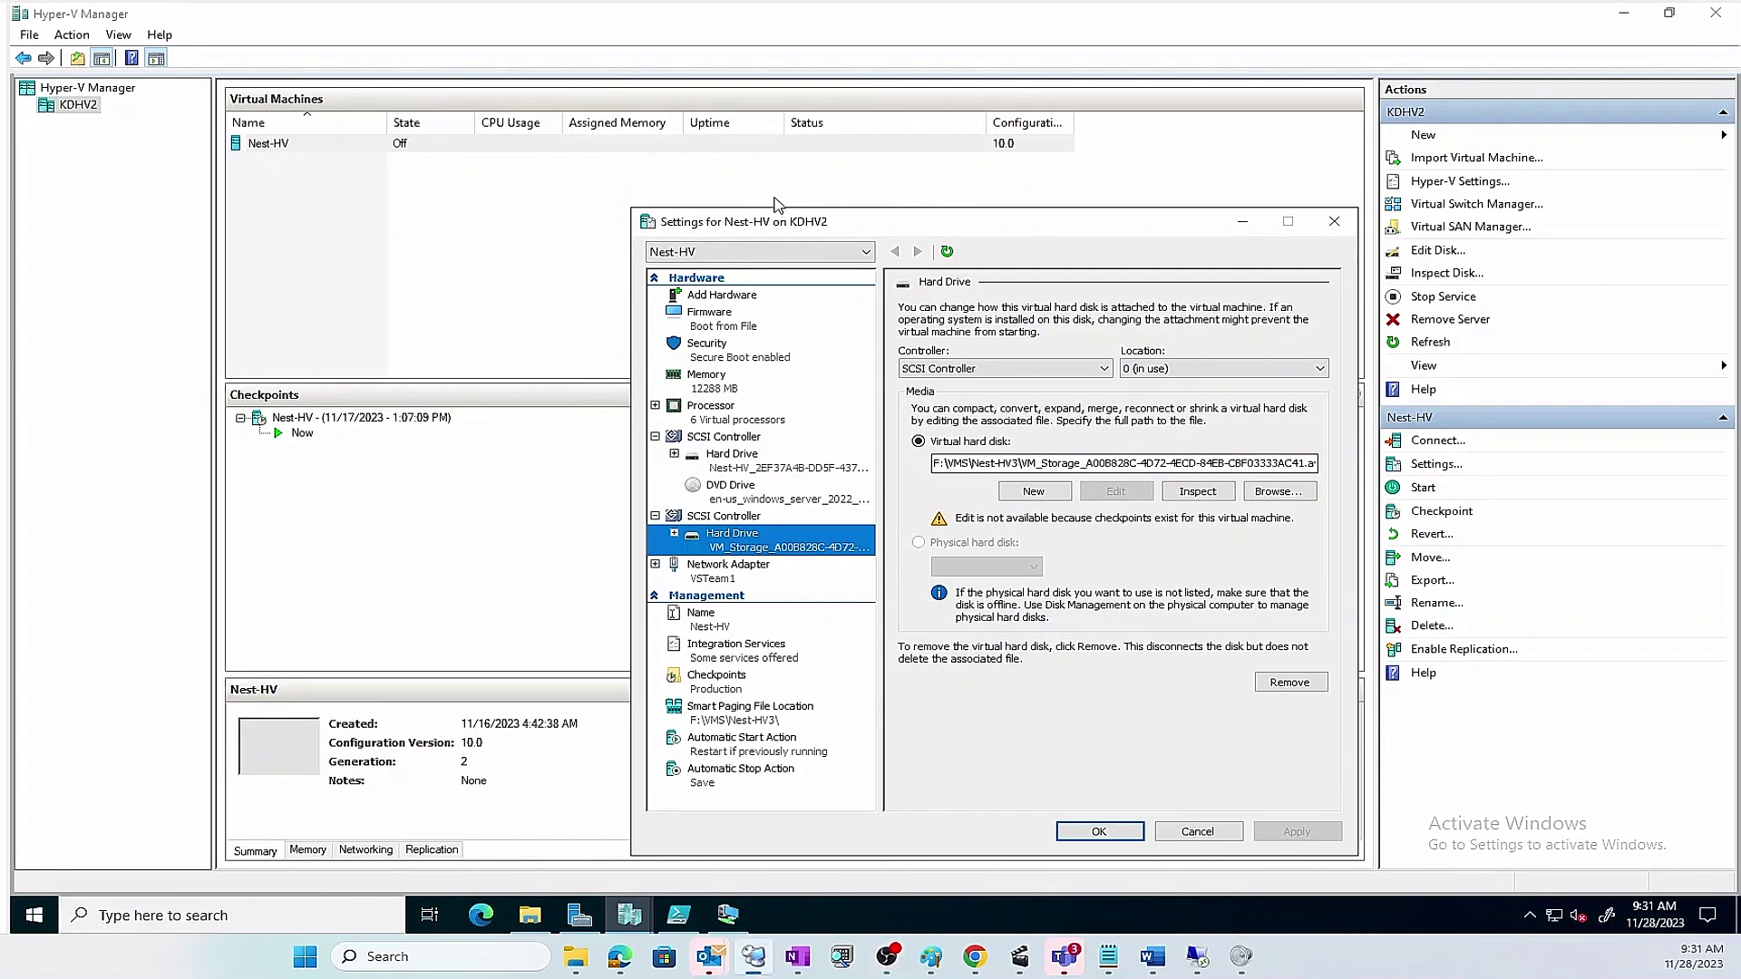
{"action": "left_click_drag", "start_coordinate": [958, 224], "coordinate": [612, 181]}
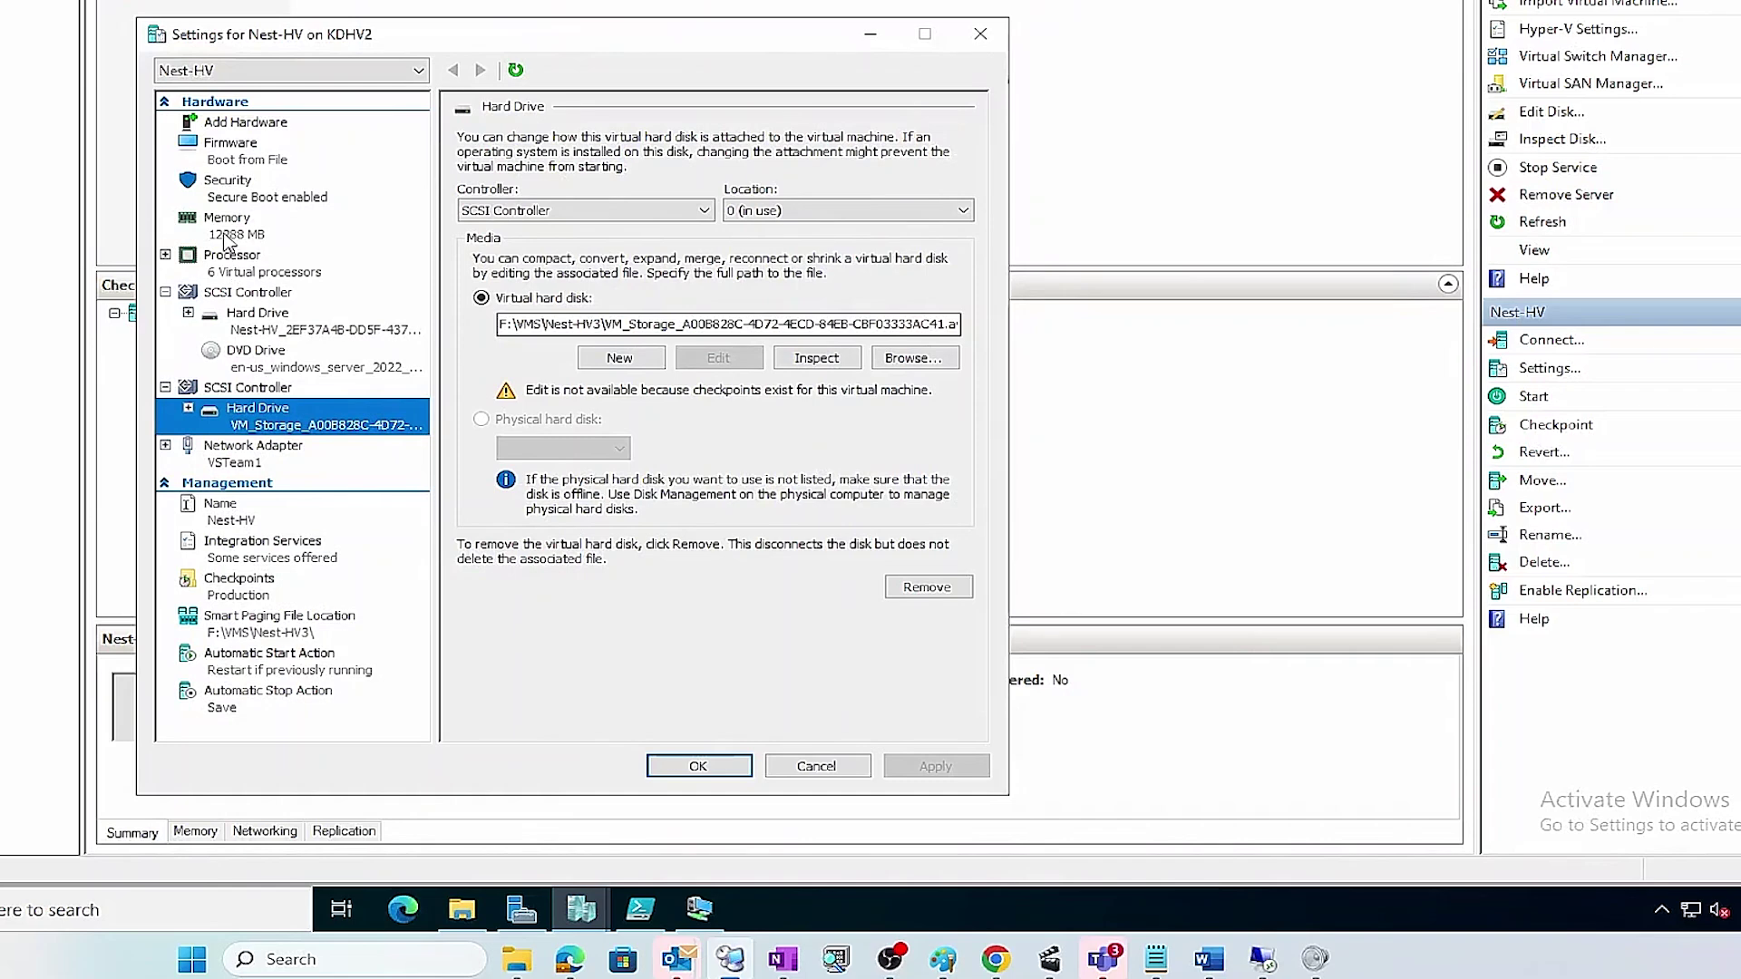
{"action": "left_click", "coordinate": [229, 231]}
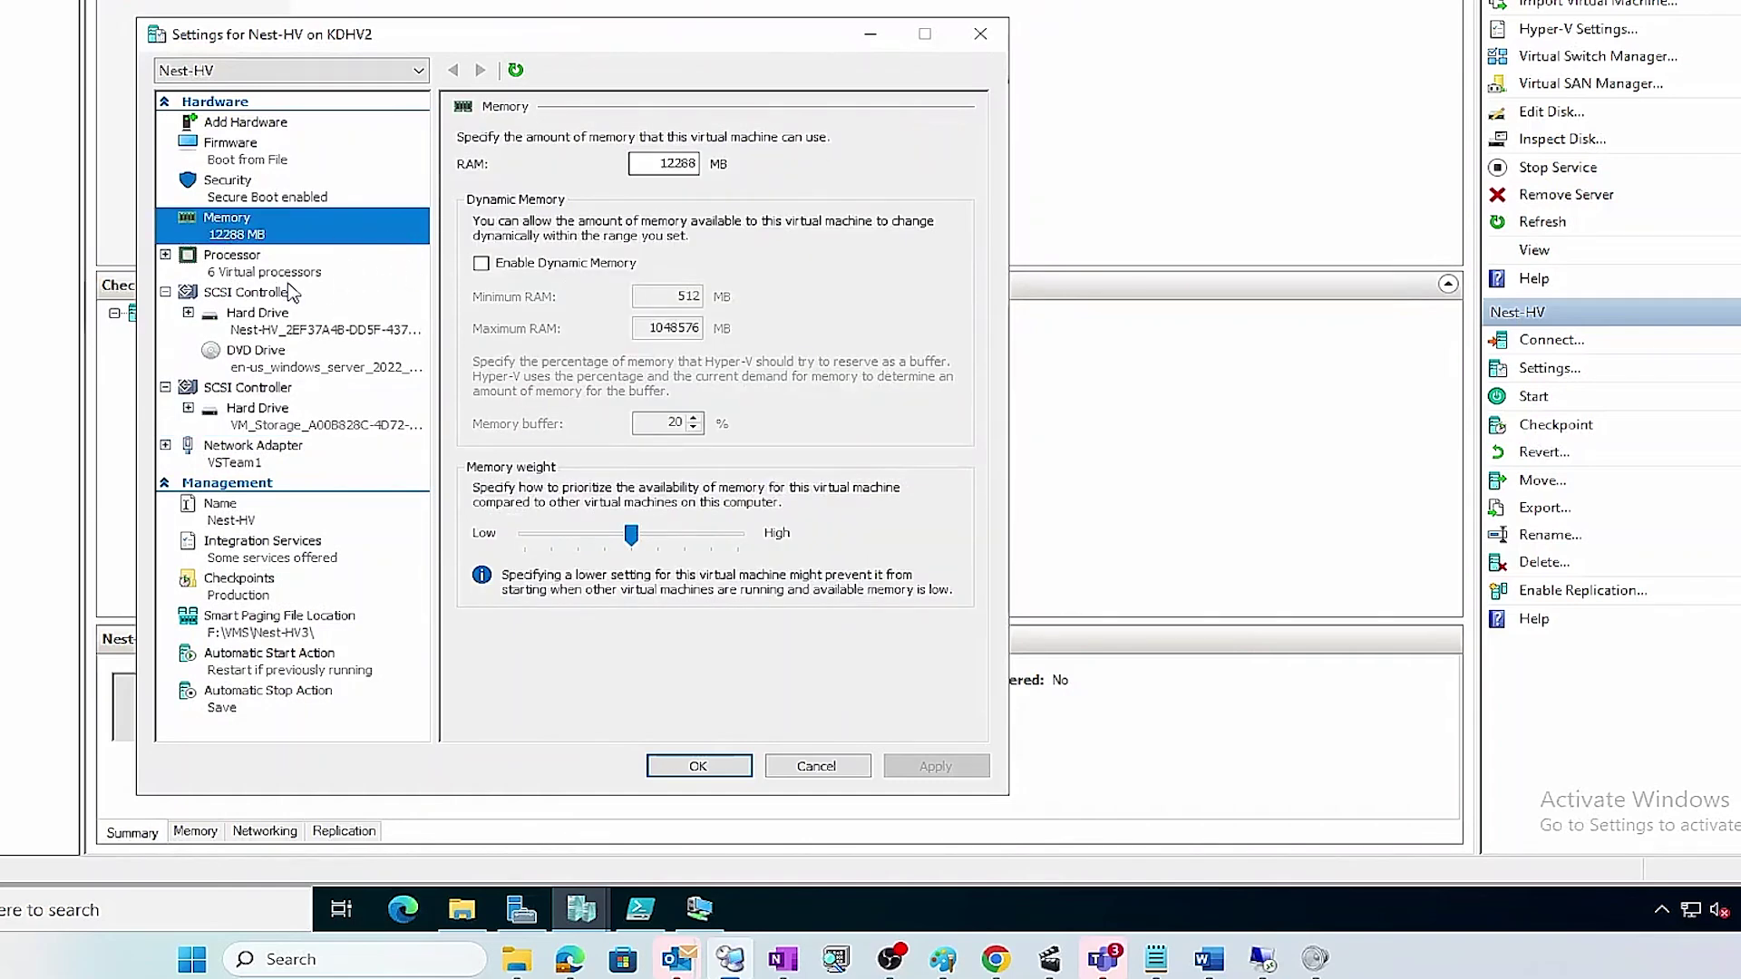
{"action": "left_click", "coordinate": [256, 429]}
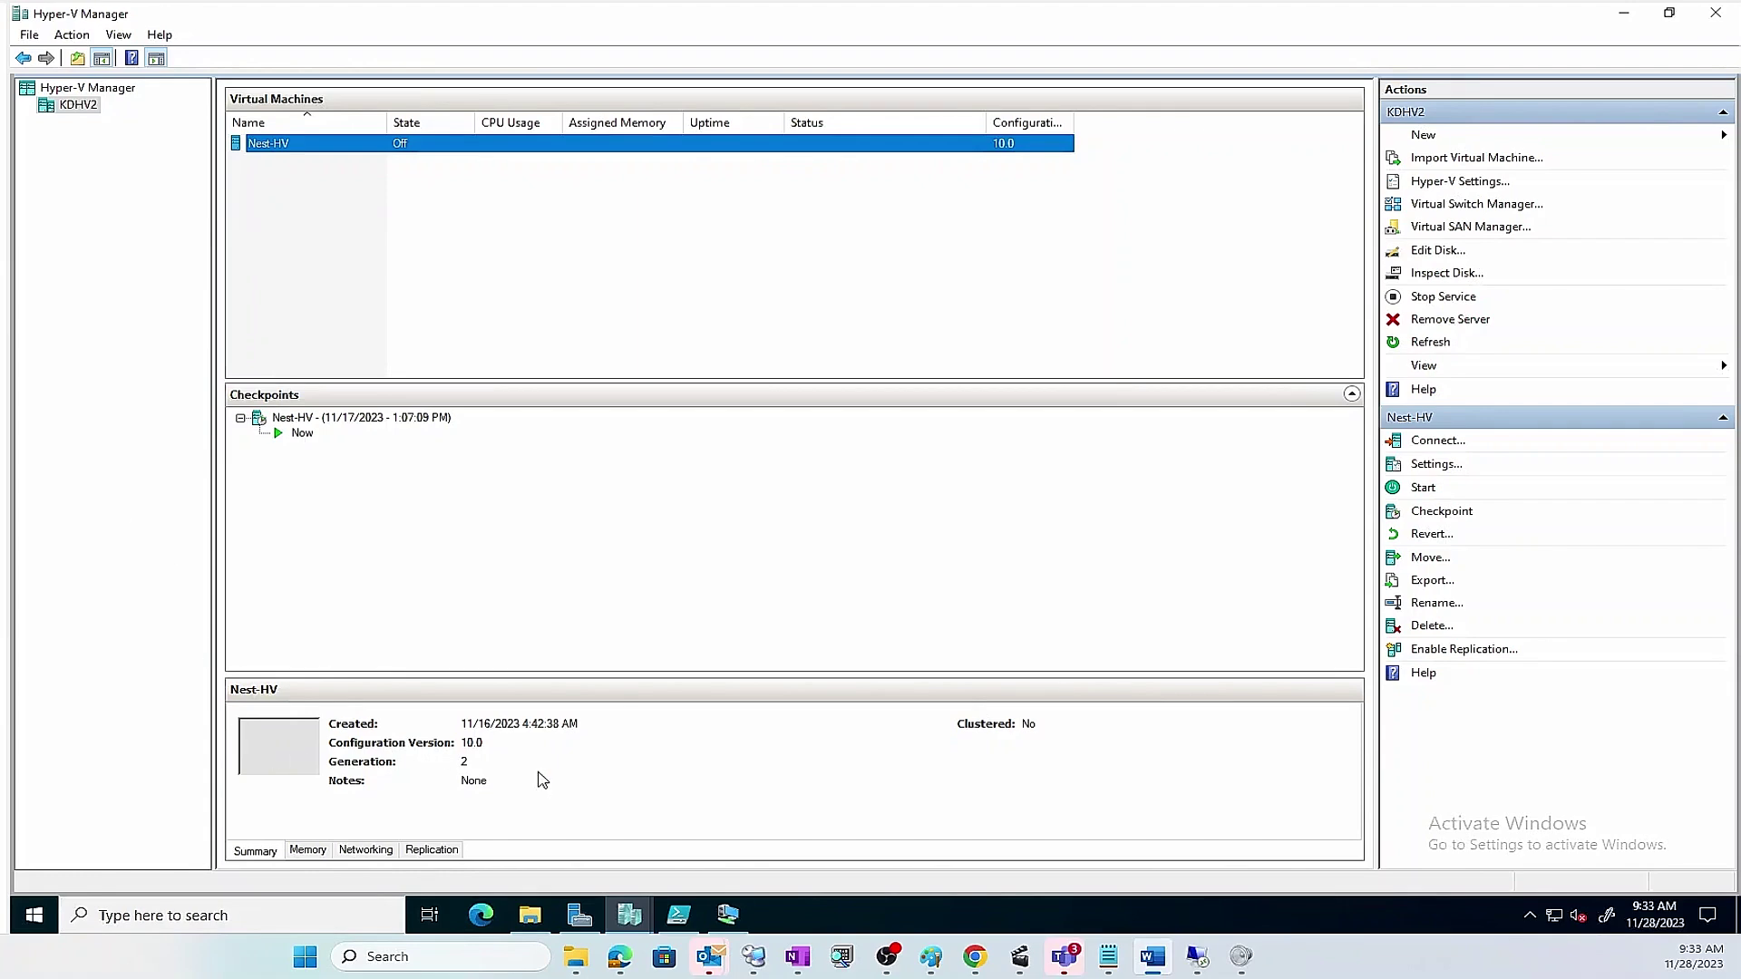
{"action": "left_click", "coordinate": [678, 921]}
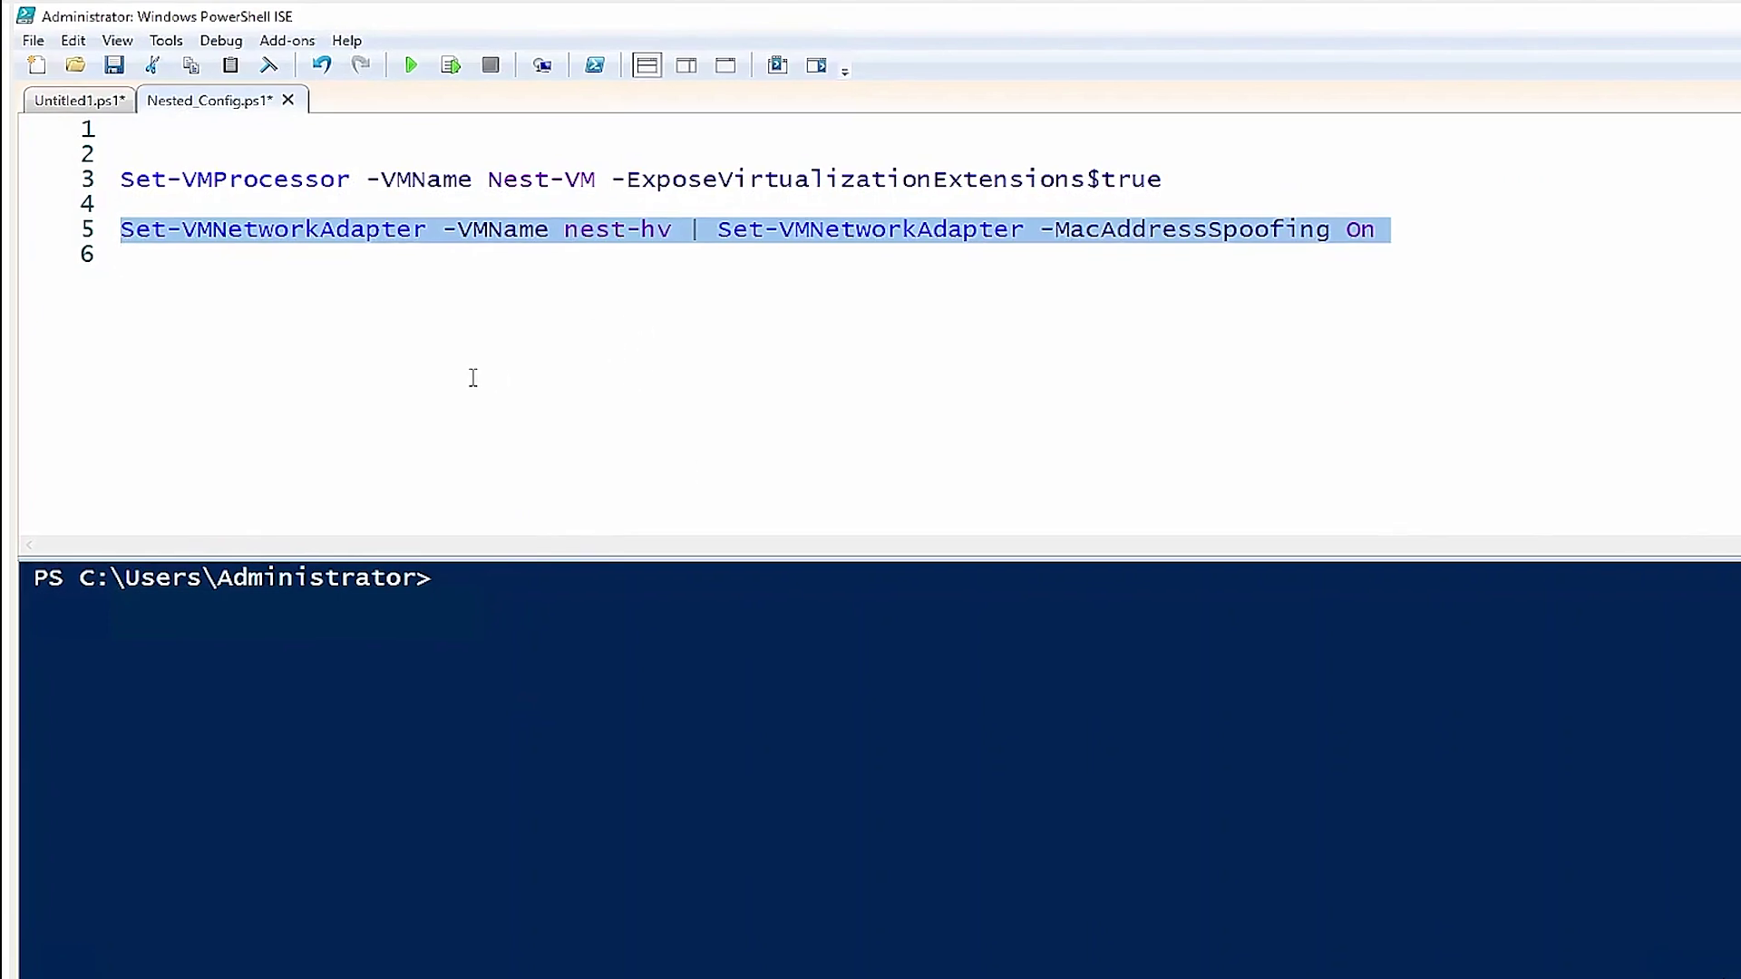
- Run only the corrected line 3, Set-VMProcessor Nest-HV -ExposeVirtualizationExtensions $true
{"action": "left_click", "coordinate": [301, 284]}
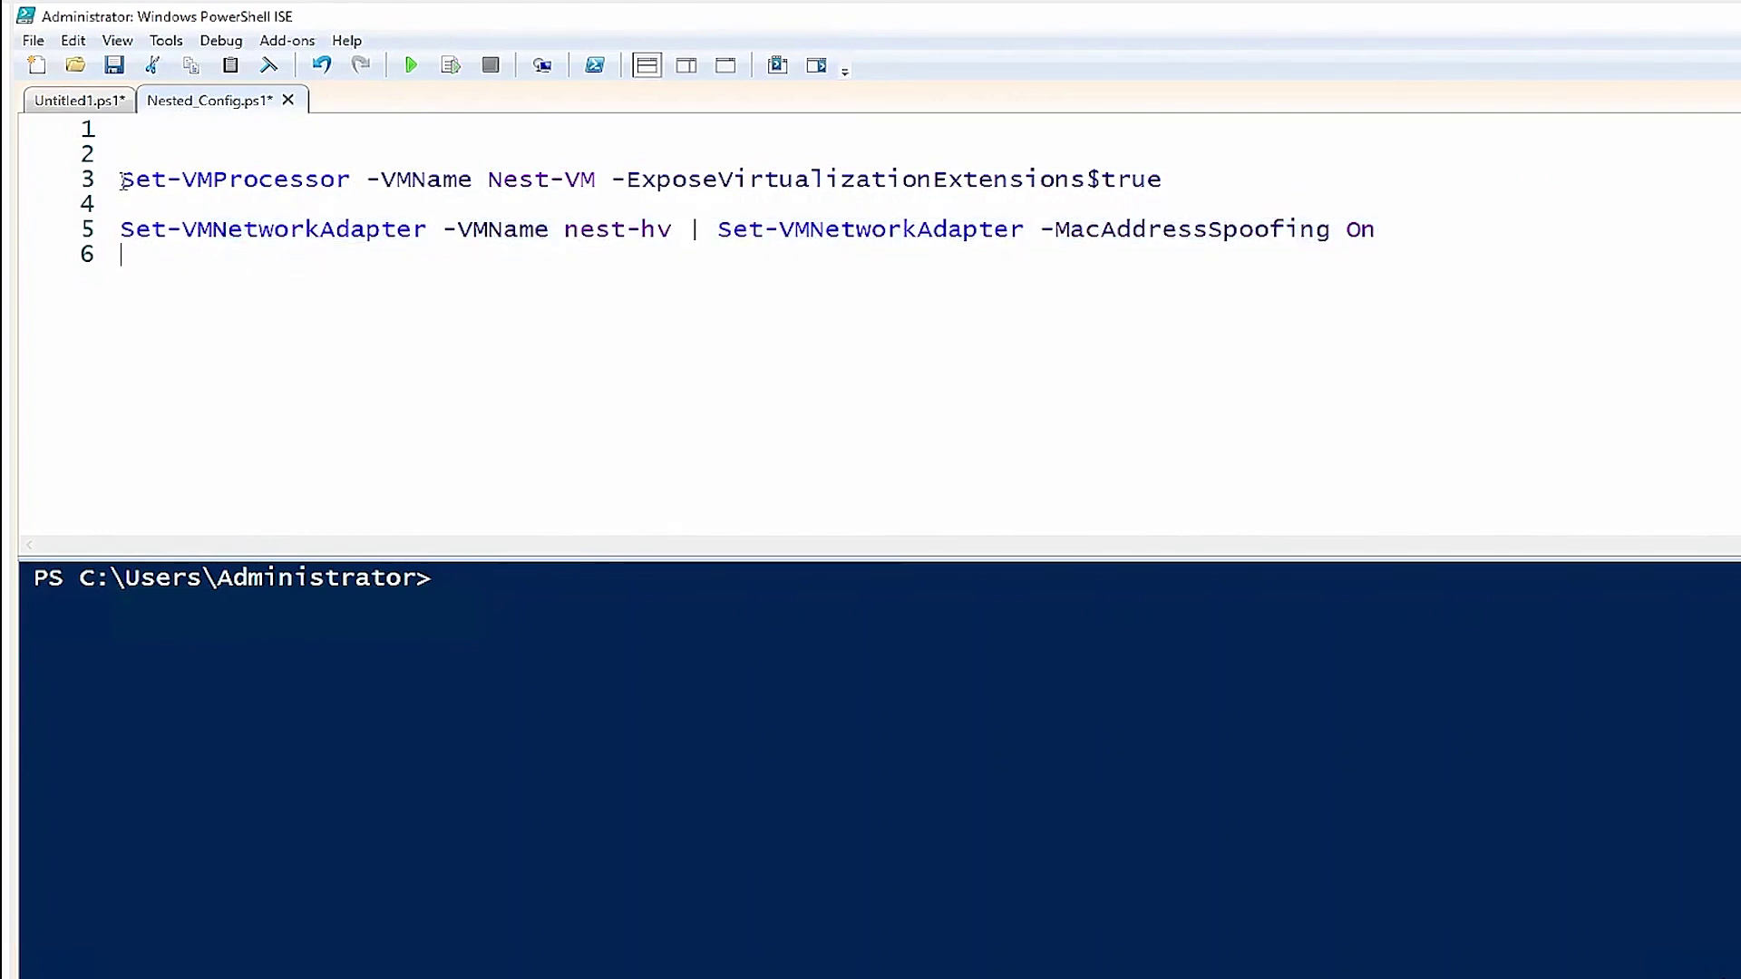
{"action": "mouse_move", "coordinate": [121, 178]}
{"action": "left_mouse_down"}
{"action": "mouse_move", "coordinate": [956, 164]}
{"action": "mouse_move", "coordinate": [1167, 181]}
{"action": "left_mouse_up"}
{"action": "type", "text": "H"}
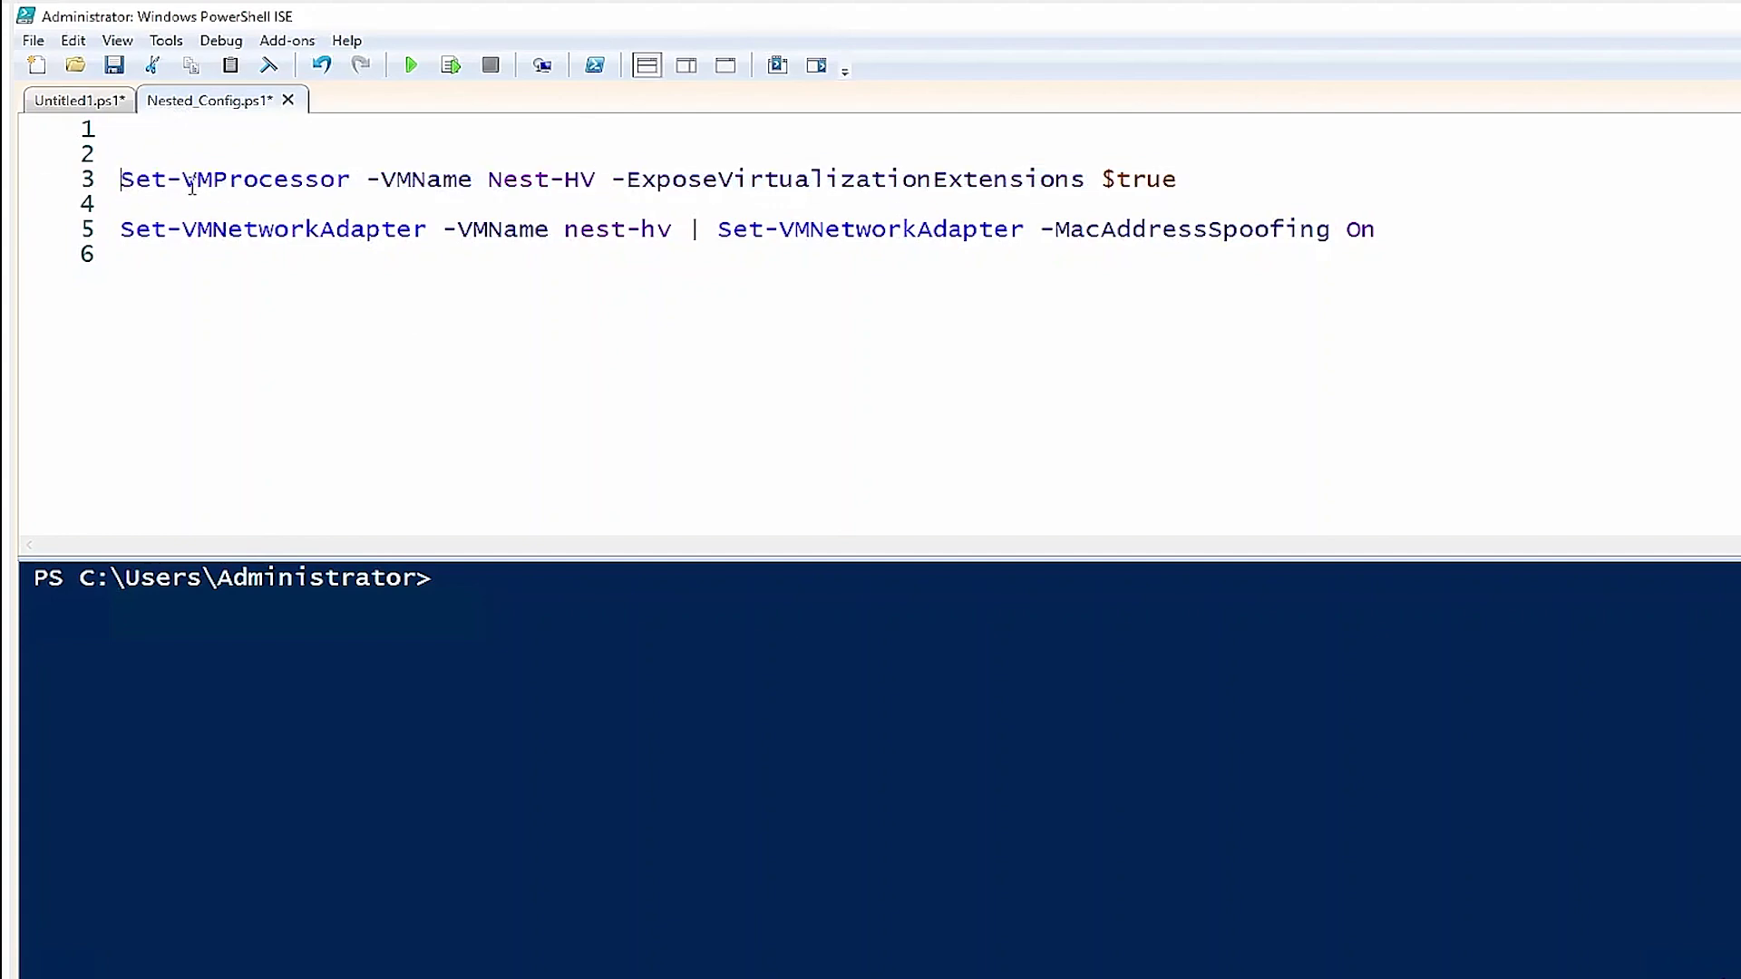
{"action": "left_click_drag", "start_coordinate": [120, 179], "coordinate": [1205, 195]}
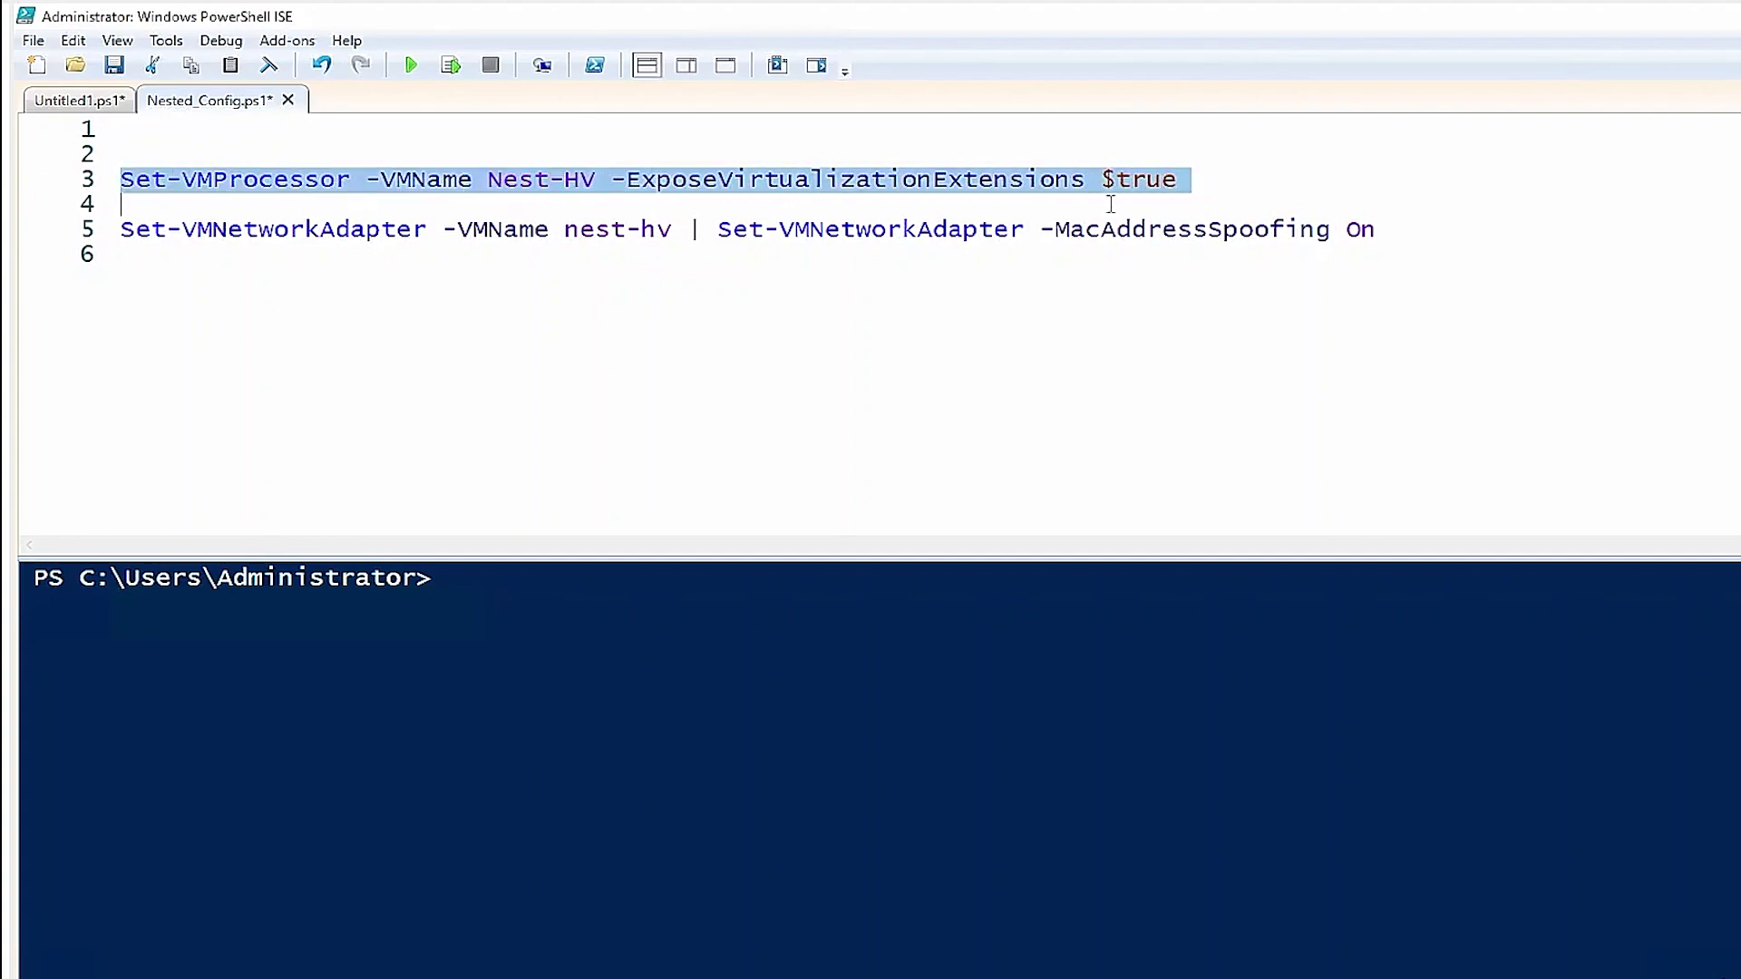
{"action": "left_click", "coordinate": [462, 65]}
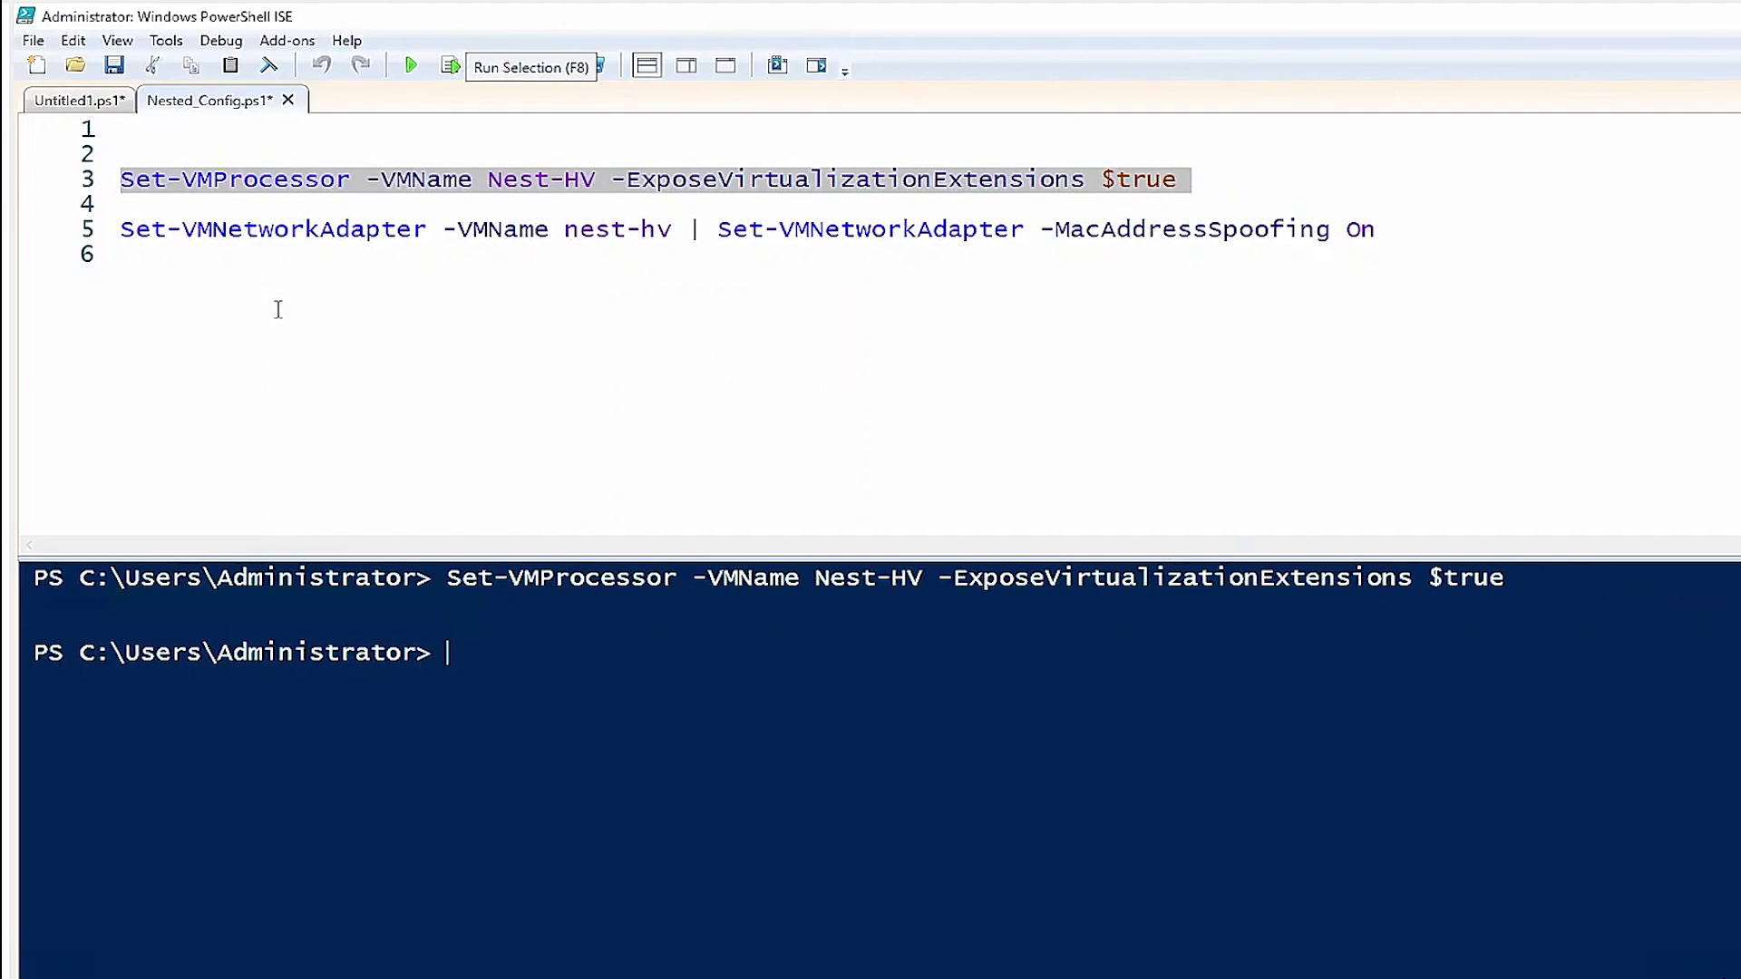
{"action": "left_click", "coordinate": [619, 313]}
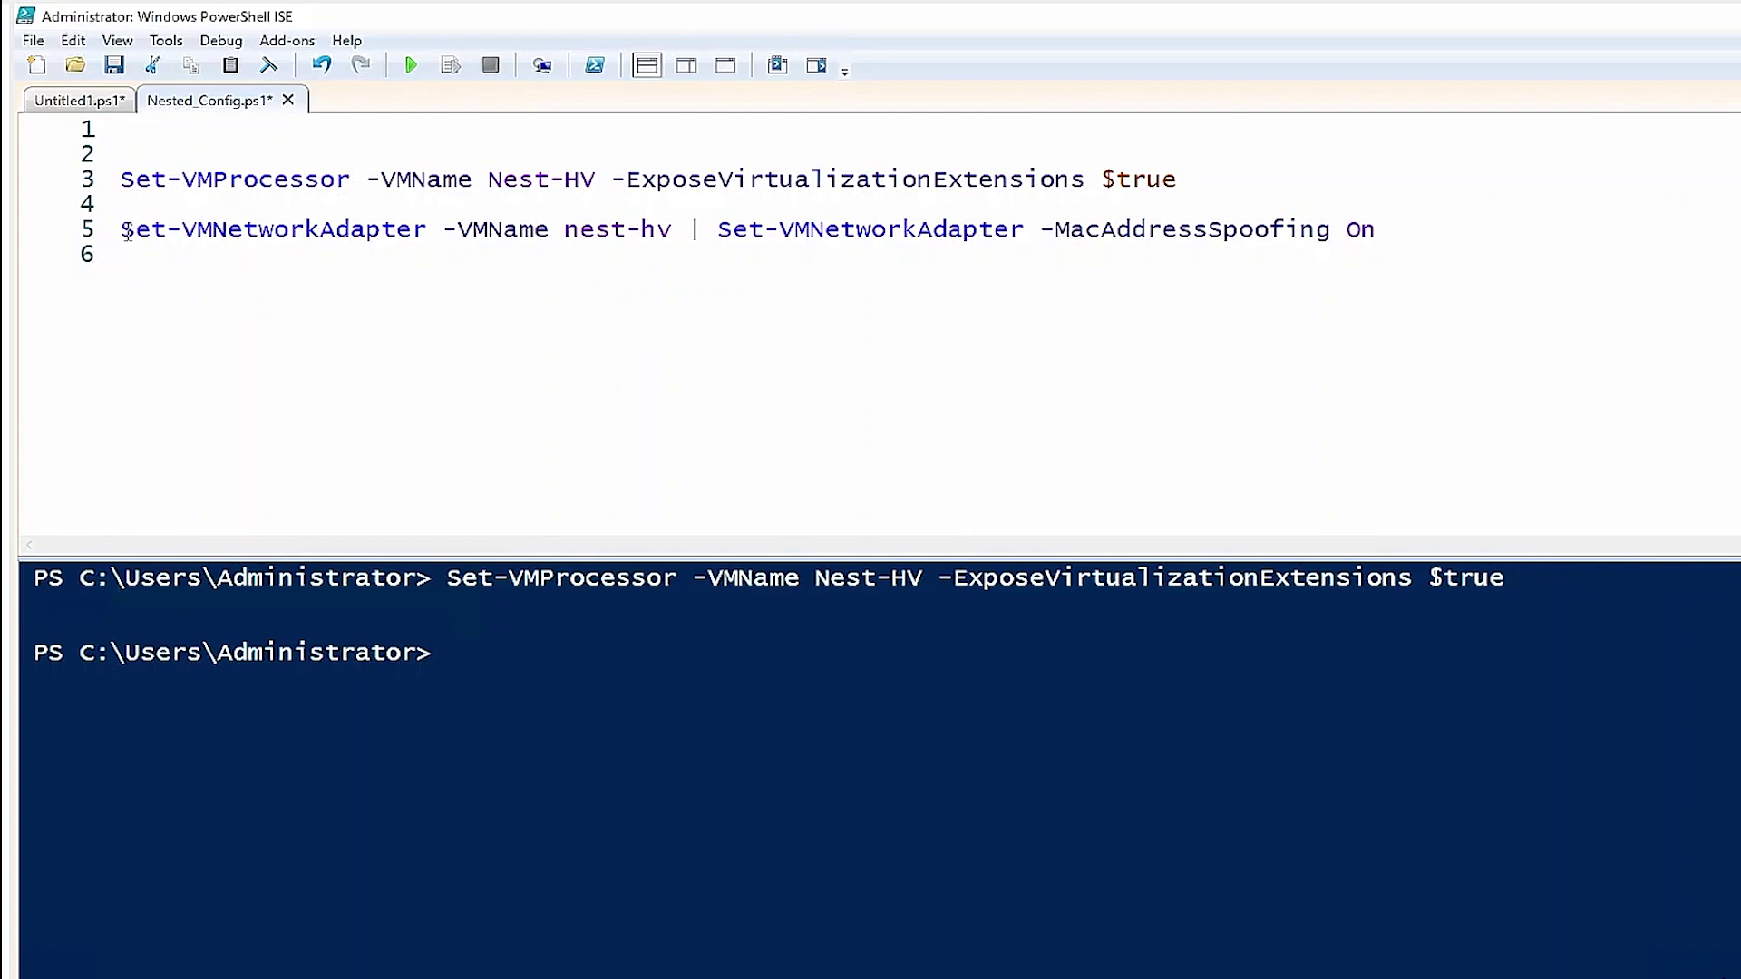
- Run only line 5, Set-VMNetworkAdapter with -MacAddressSpoofing On for nest-hv
{"action": "left_click_drag", "start_coordinate": [122, 232], "coordinate": [1376, 232]}
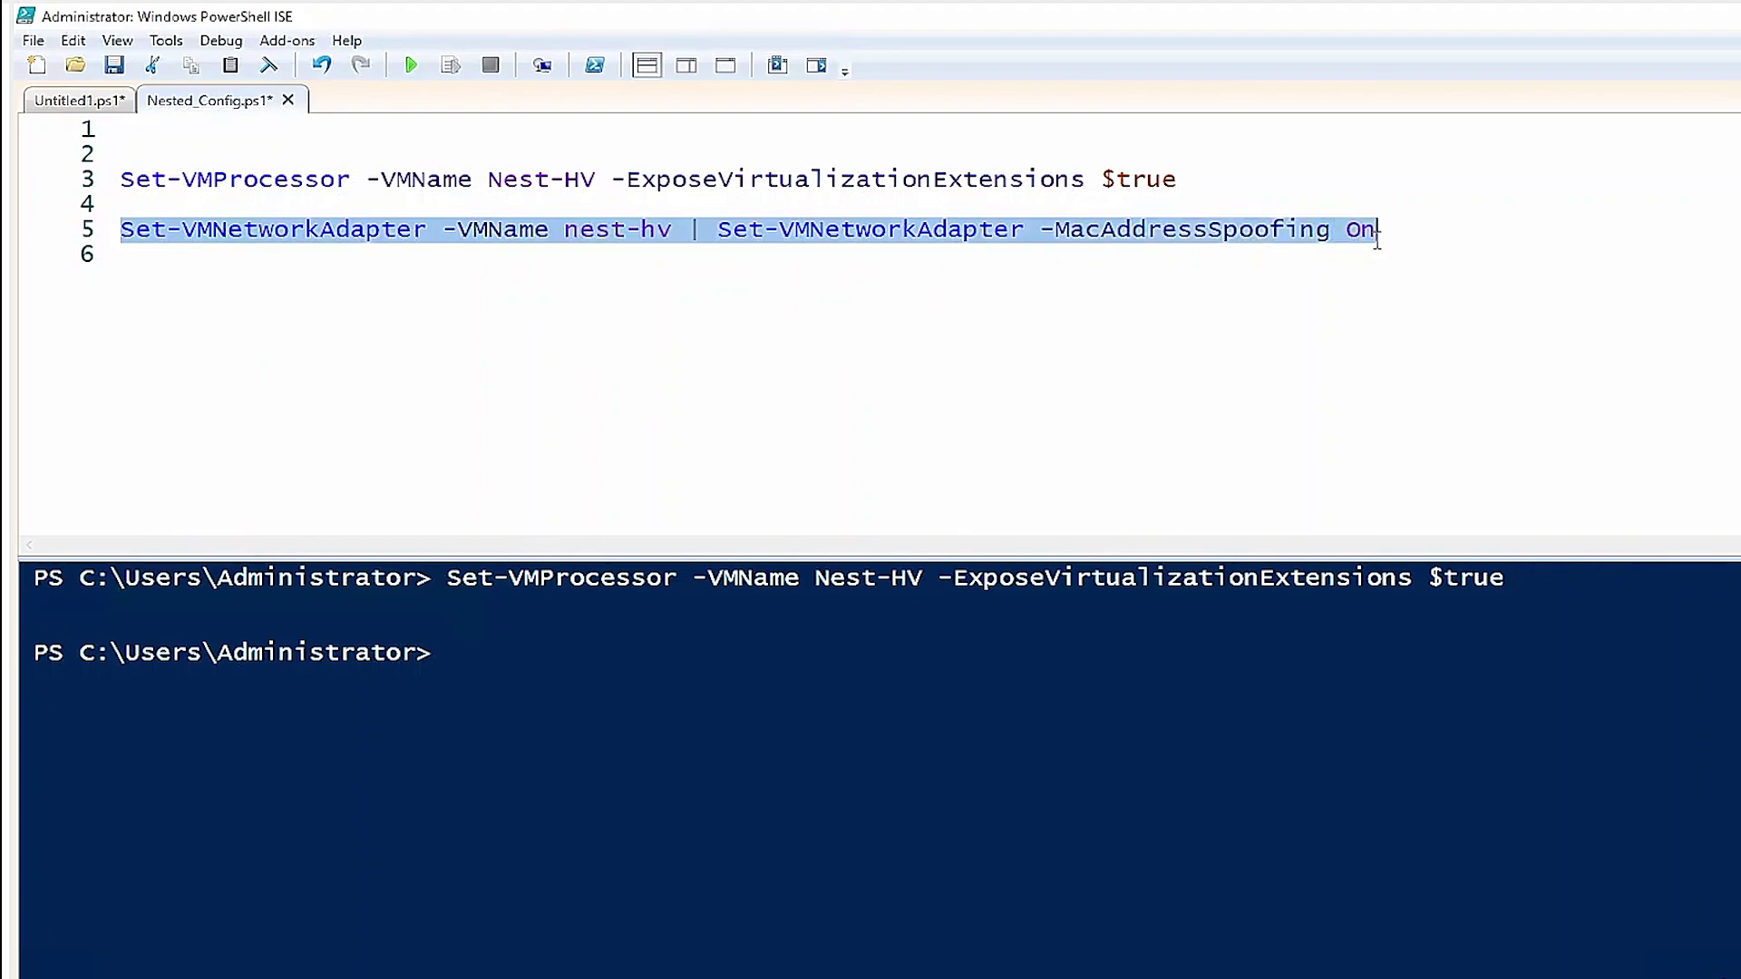
{"action": "left_click", "coordinate": [452, 67]}
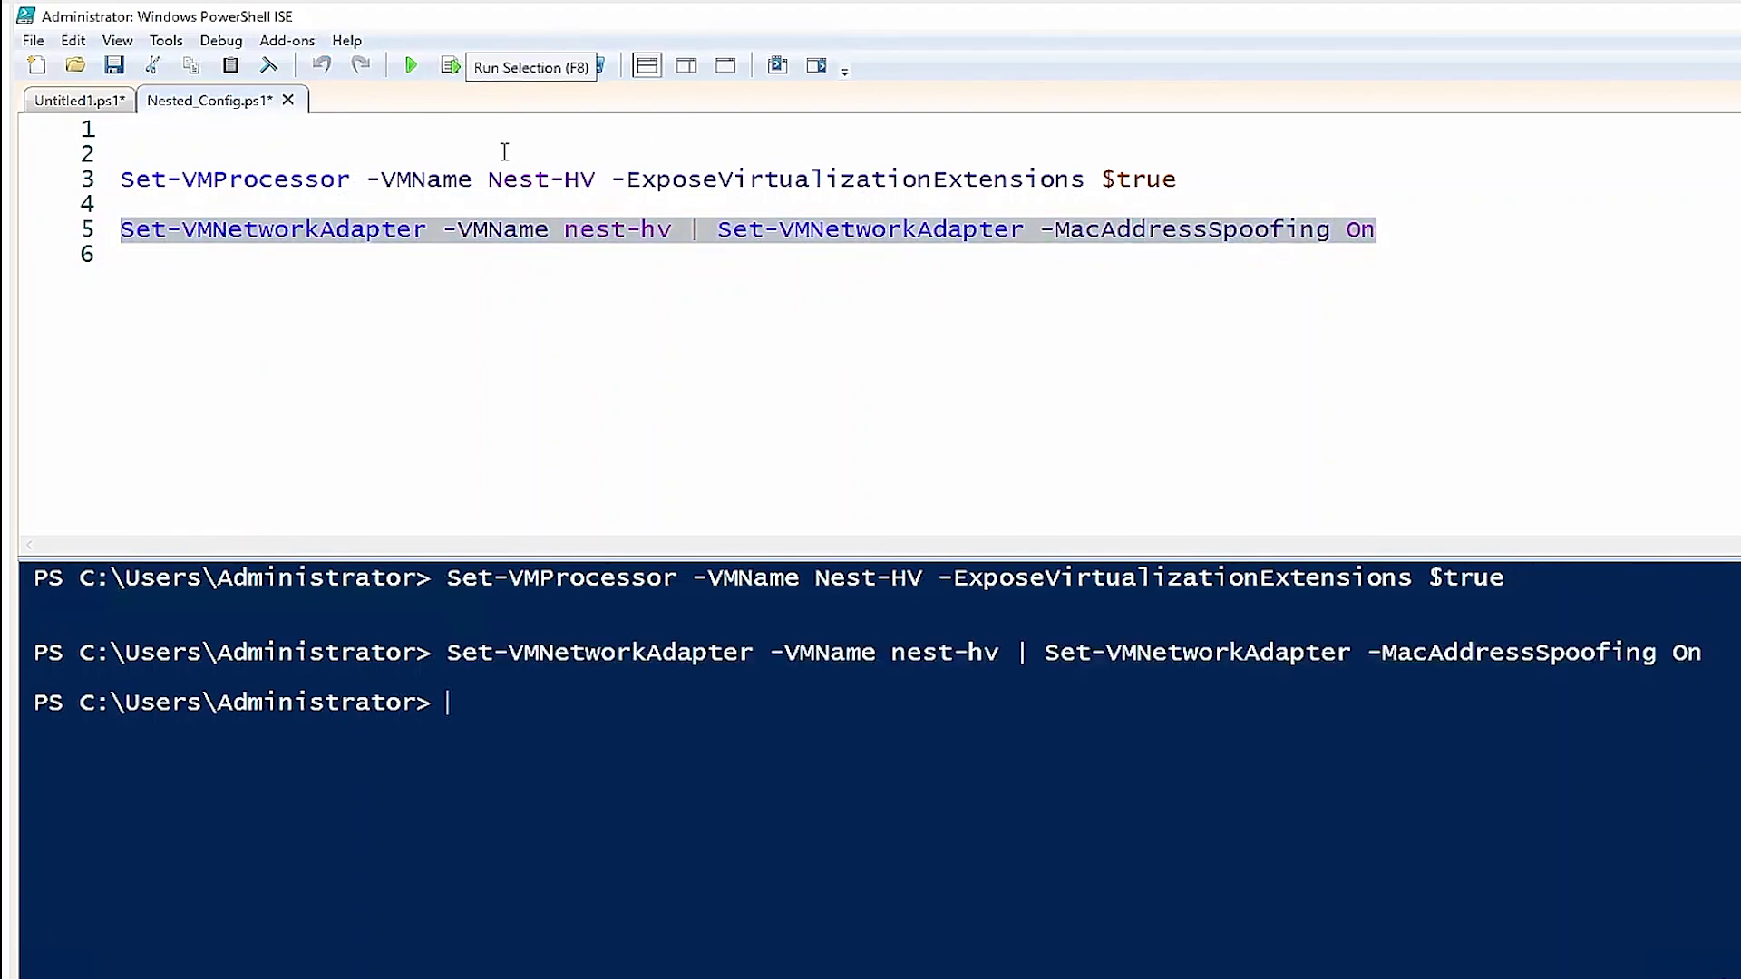
{"action": "scroll", "coordinate": [507, 157], "scroll_direction": "down", "scroll_amount": 2}
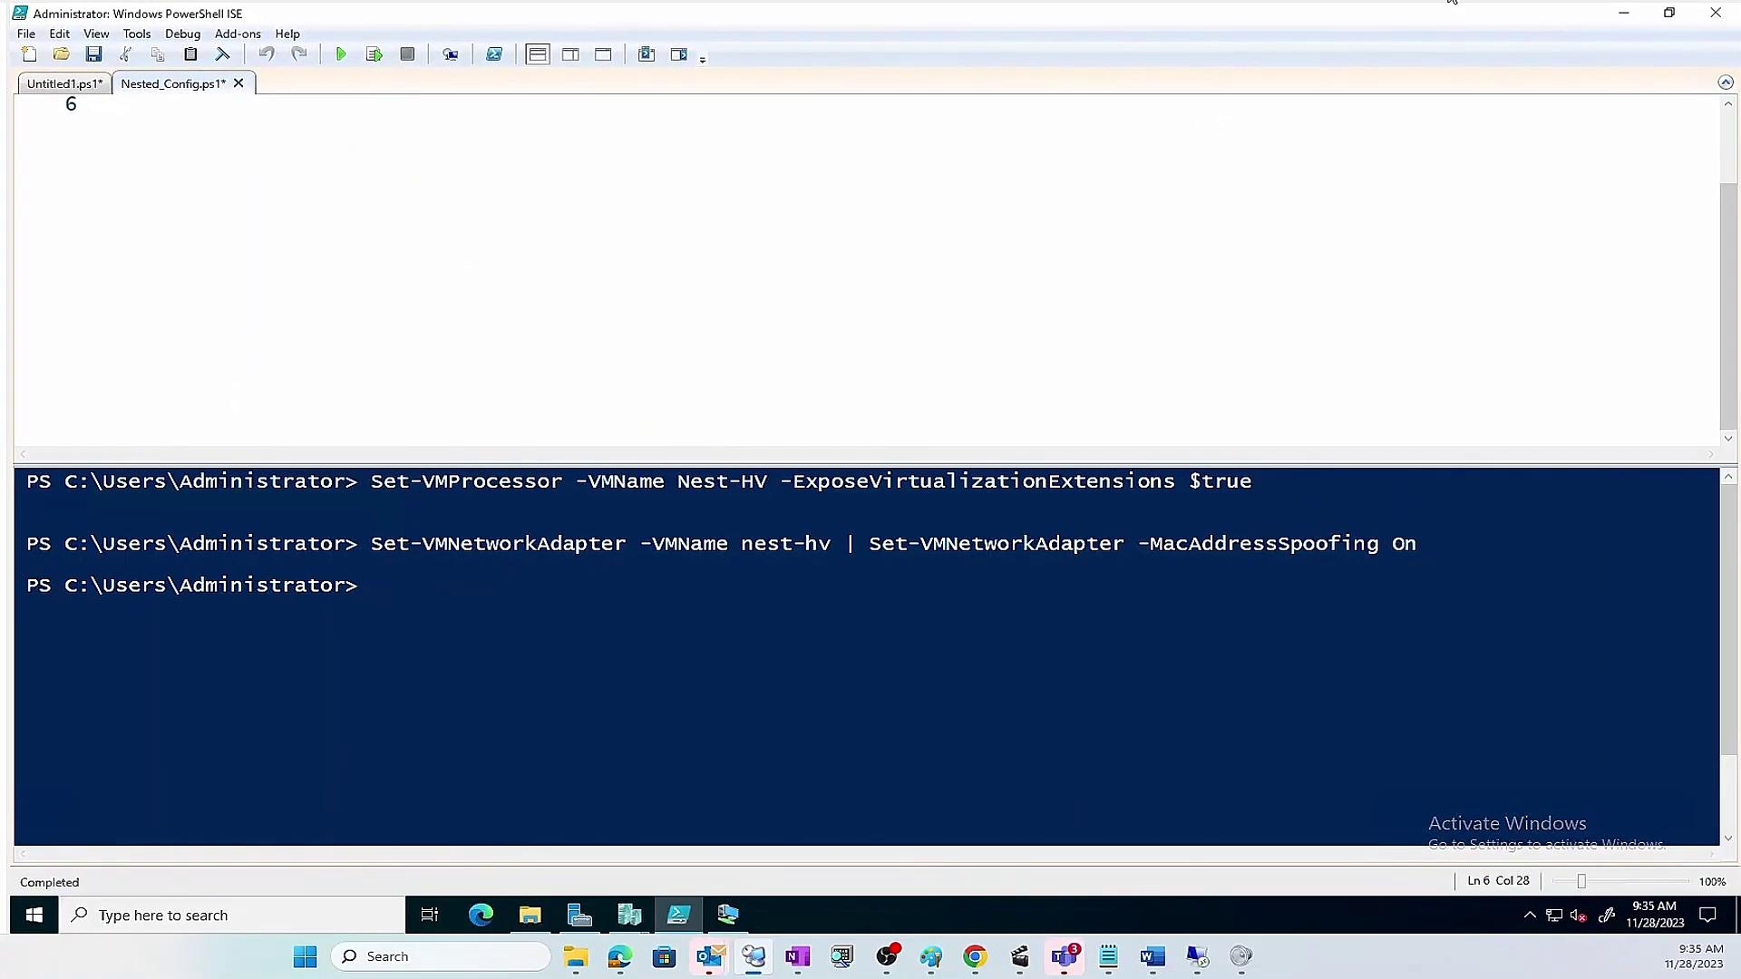
{"action": "left_click", "coordinate": [1623, 13]}
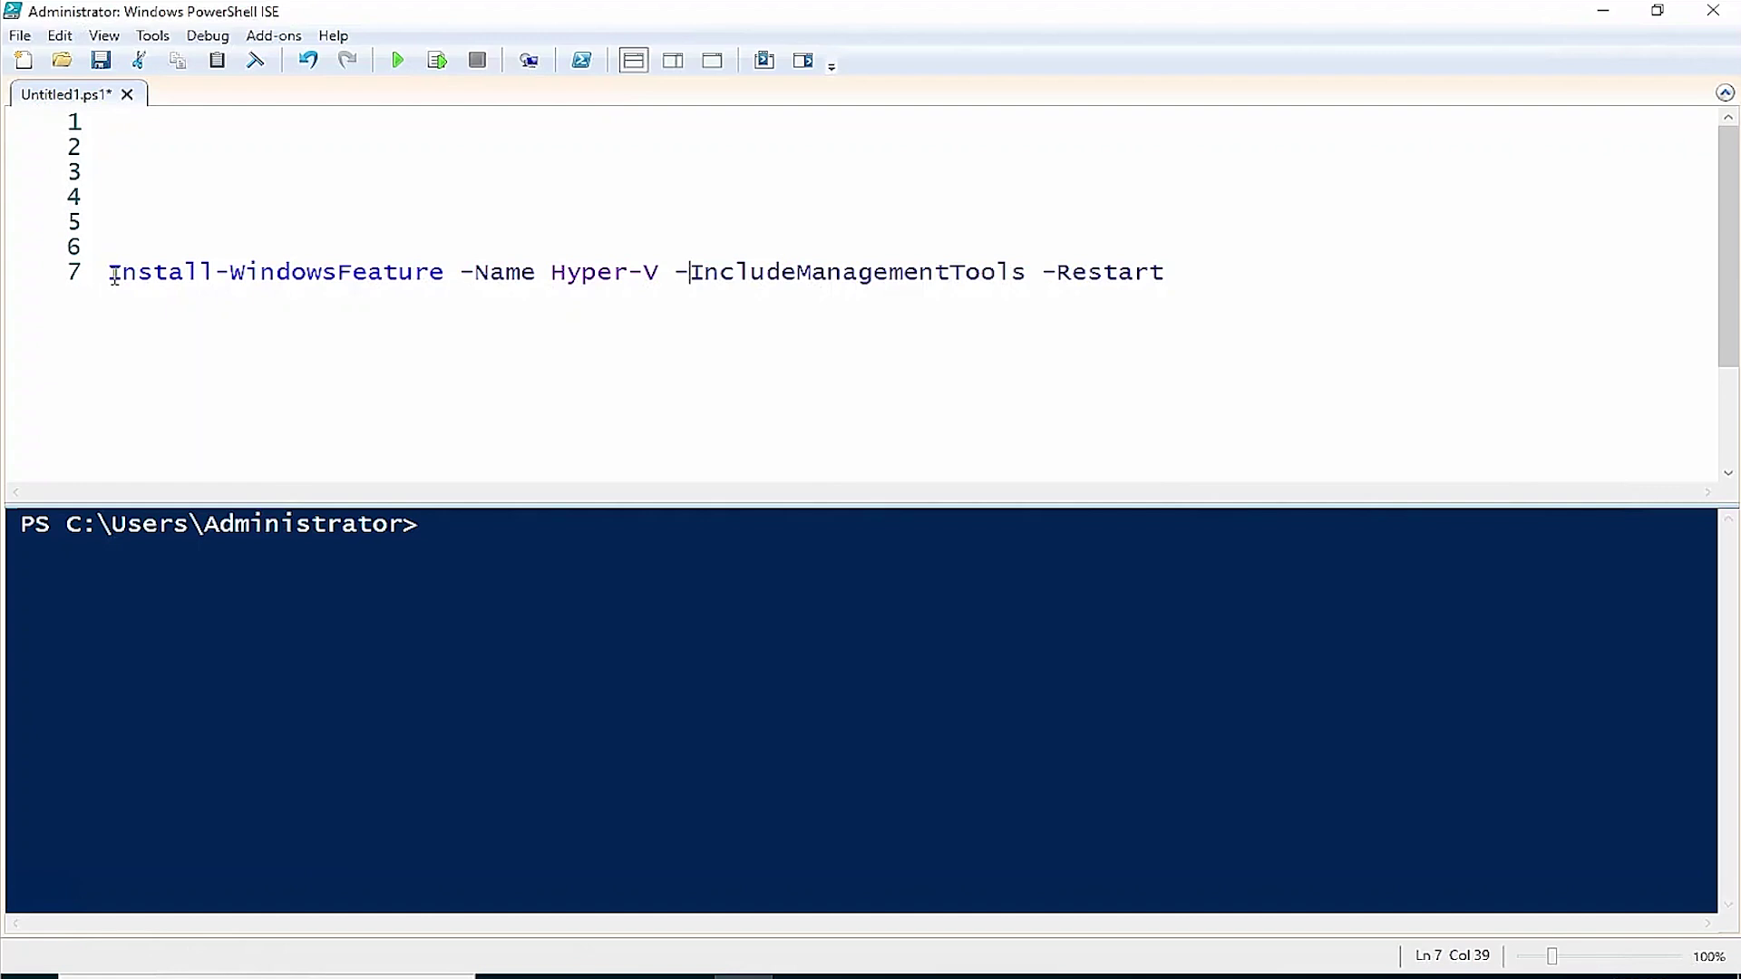
- Run Install-WindowsFeature -Name Hyper-V -IncludeManagementTools -Restart inside the VM
{"action": "left_click", "coordinate": [241, 272]}
{"action": "left_click", "coordinate": [395, 61]}
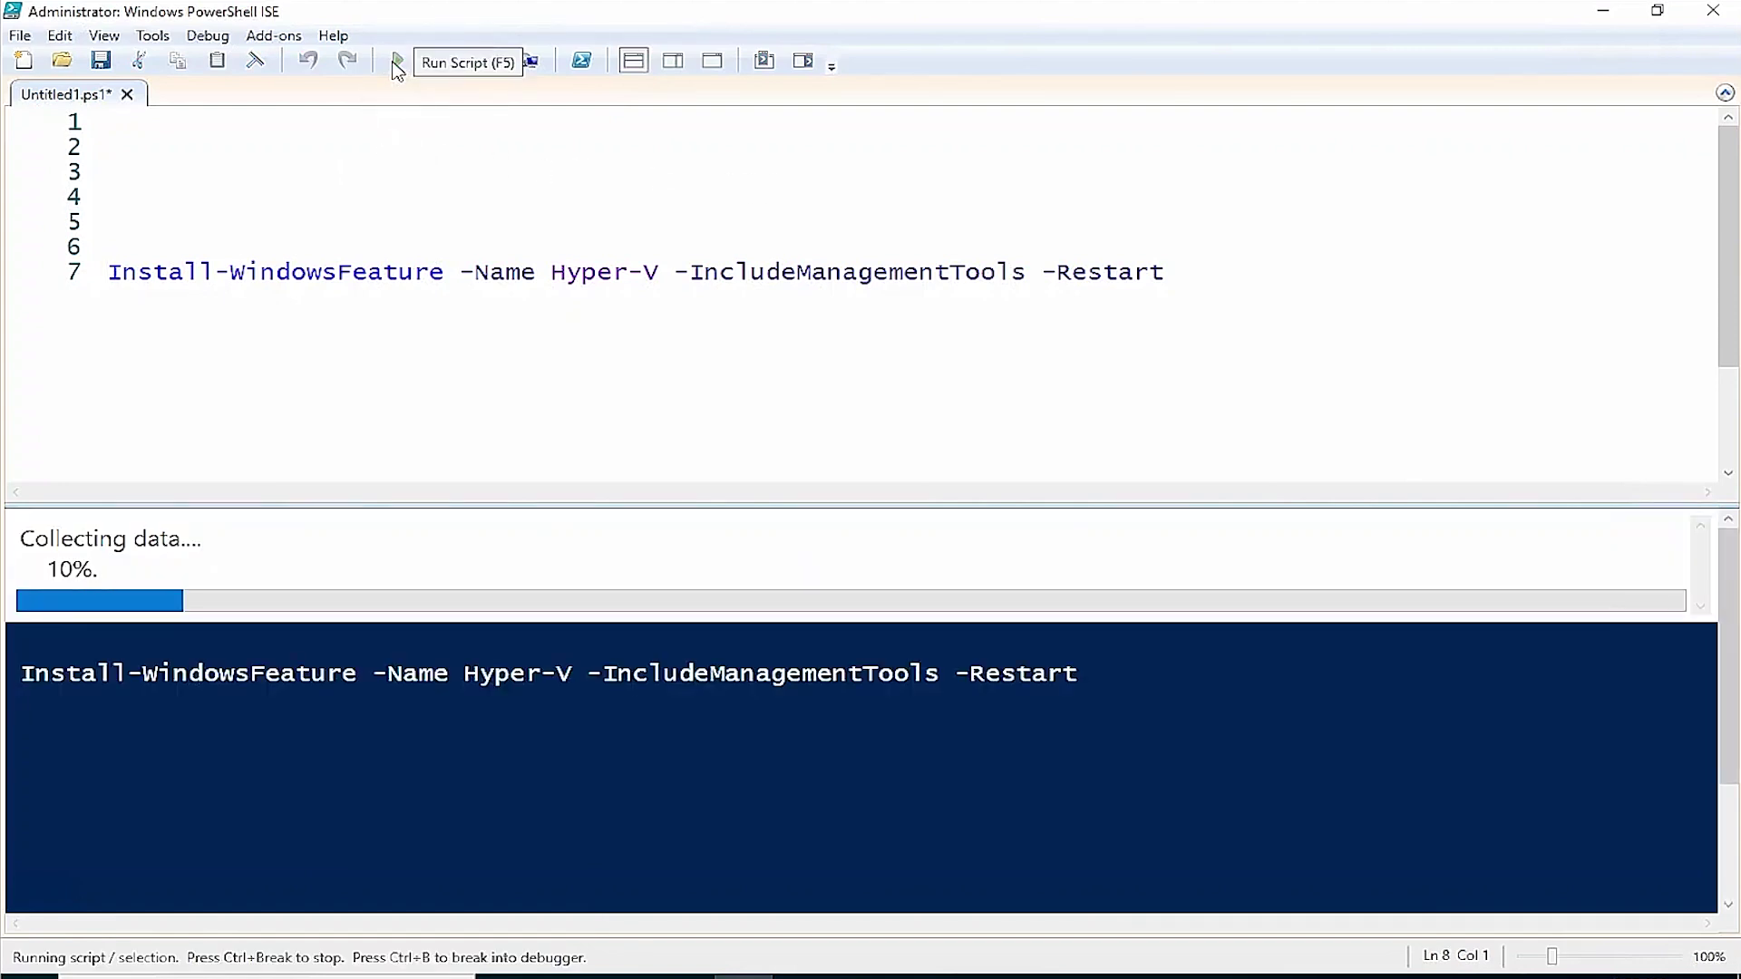